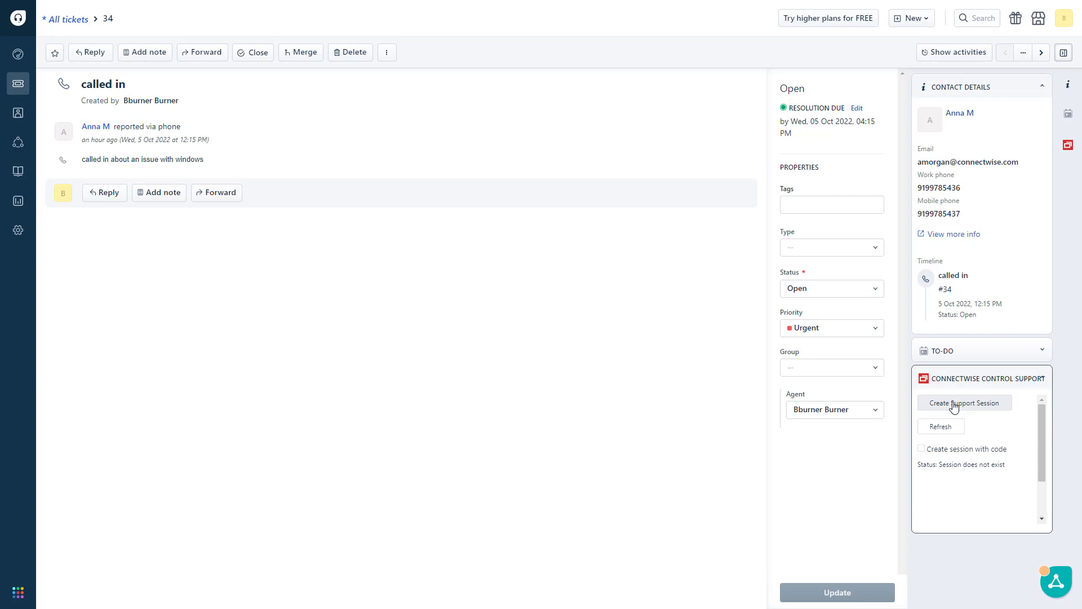
Create a ConnectWise Control support session from Freshdesk ticket #34's support panel
{"action": "left_click", "coordinate": [954, 404]}
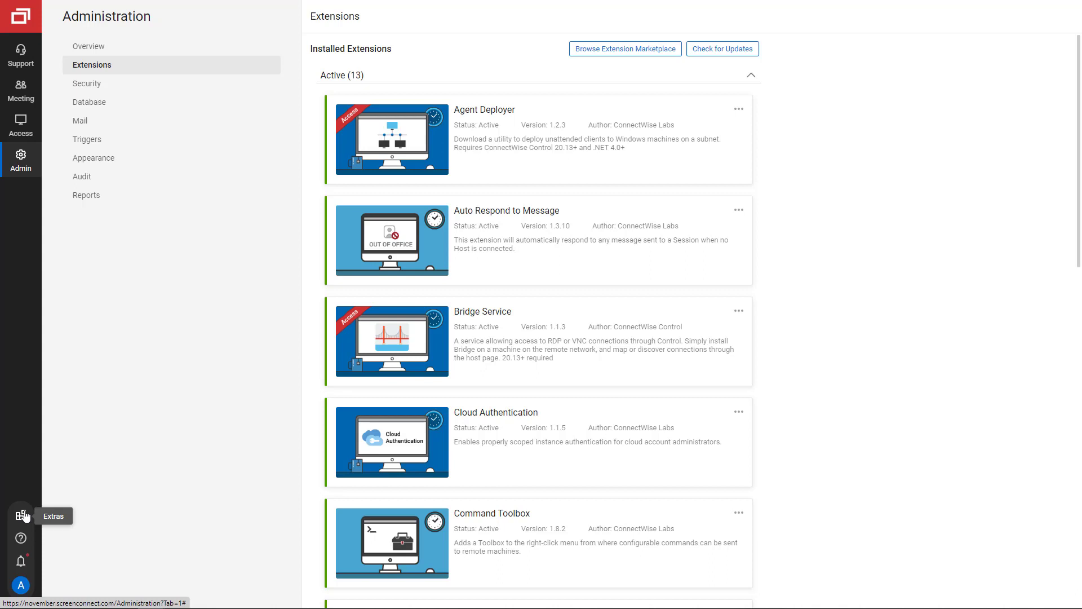
Open Freshdesk Integration Settings from the Extras menu in Control's sidebar
{"action": "left_click", "coordinate": [25, 515]}
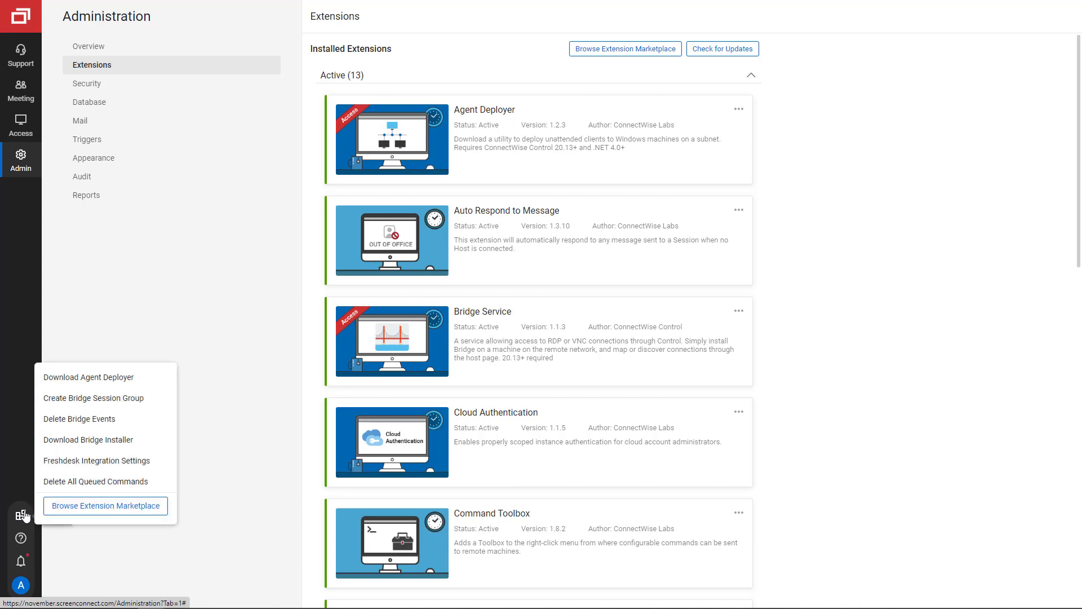
{"action": "left_click", "coordinate": [67, 470]}
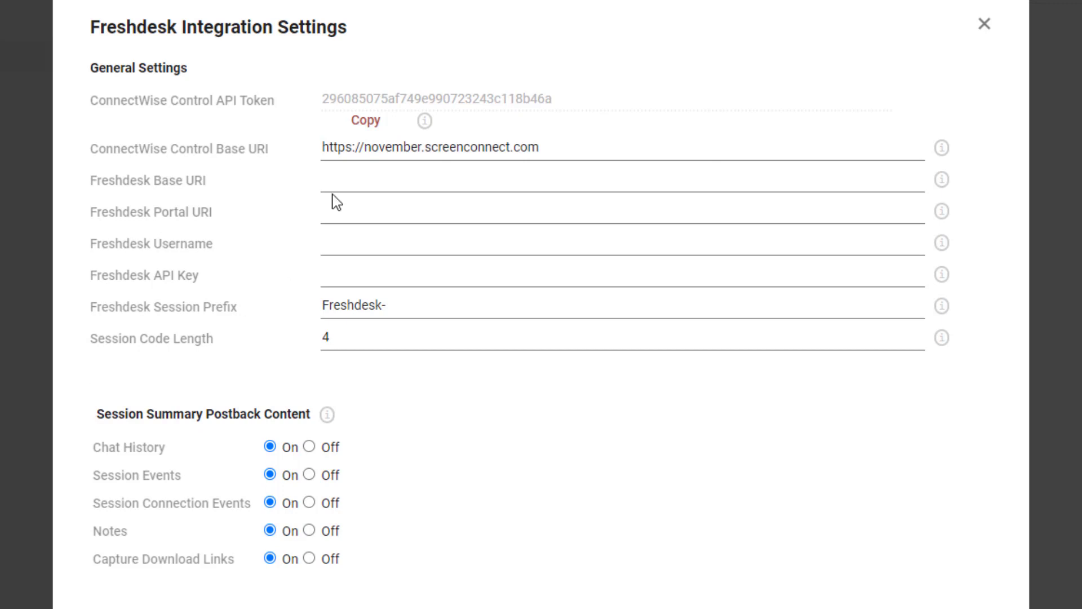
{"action": "left_click", "coordinate": [335, 180]}
{"action": "type", "text": "https://screenconnect.freshdesk.com/"}
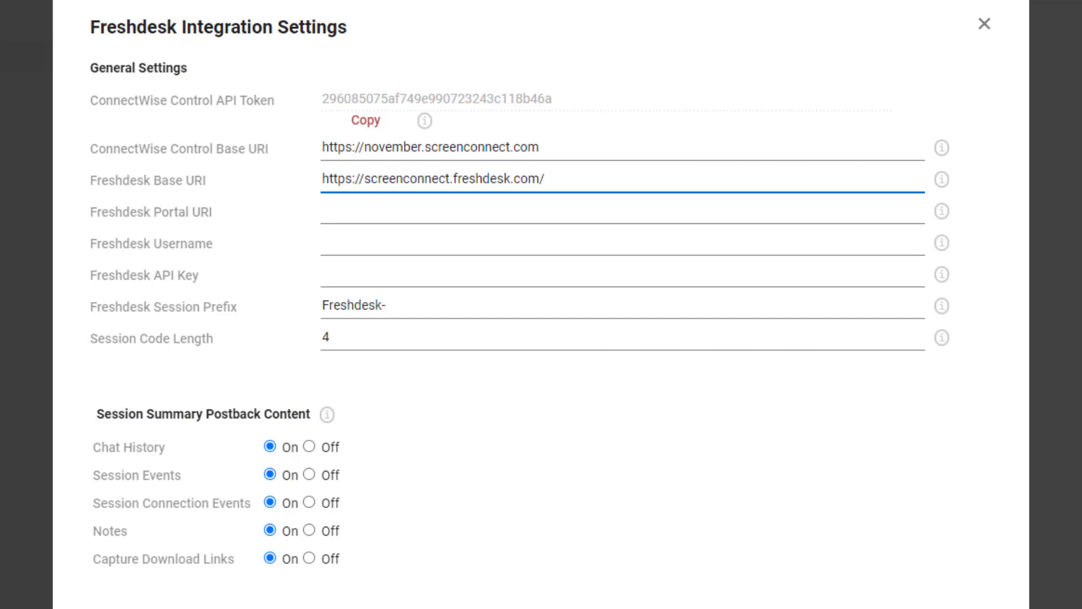
{"action": "key", "text": "alt+Tab"}
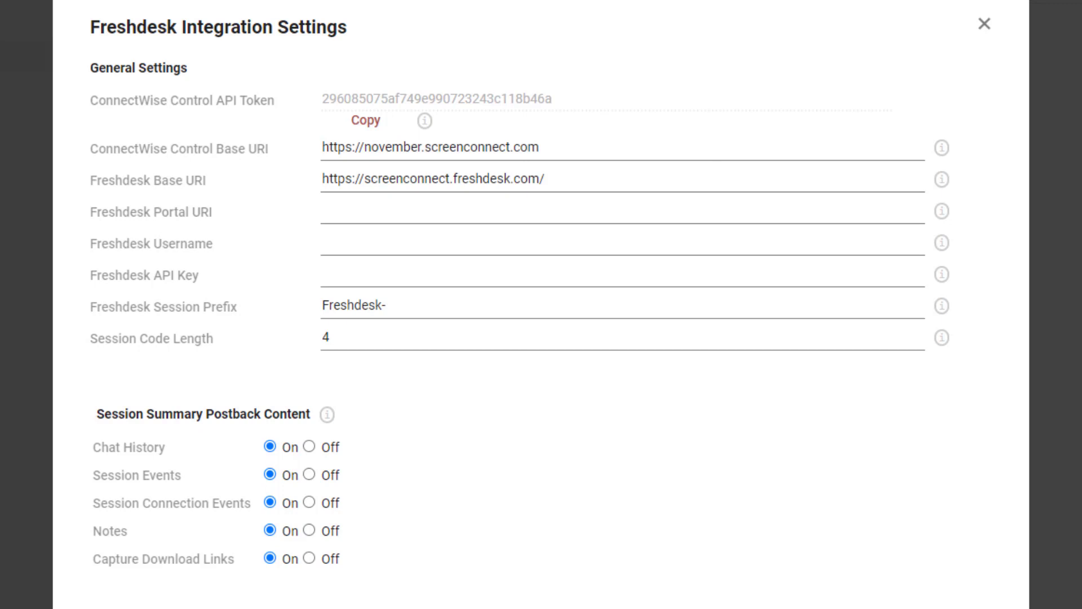
{"action": "left_click", "coordinate": [352, 251]}
{"action": "key", "text": "ctrl+v"}
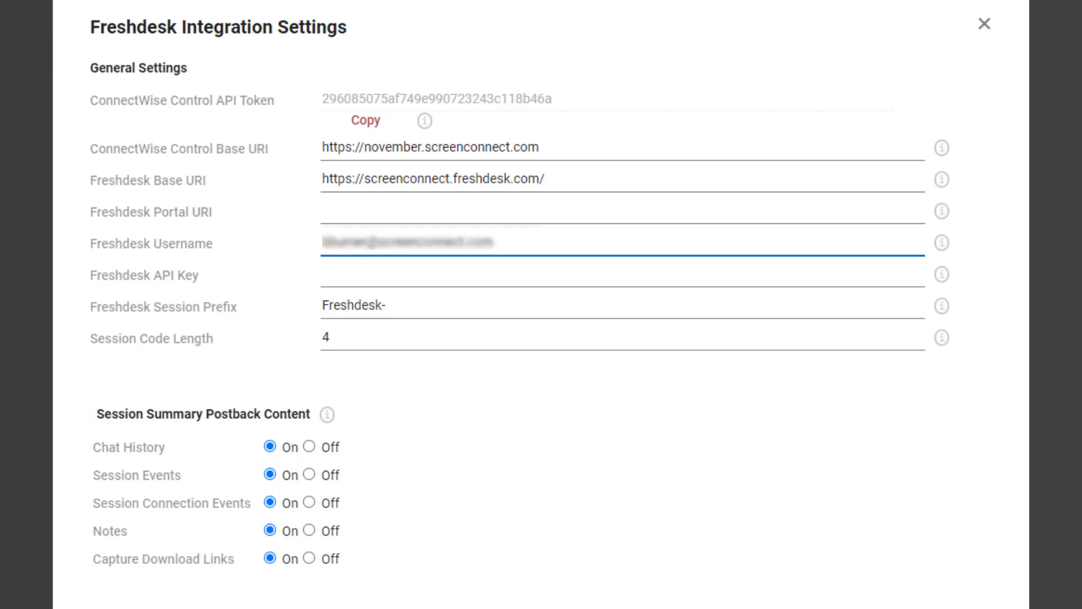
{"action": "left_click", "coordinate": [385, 383]}
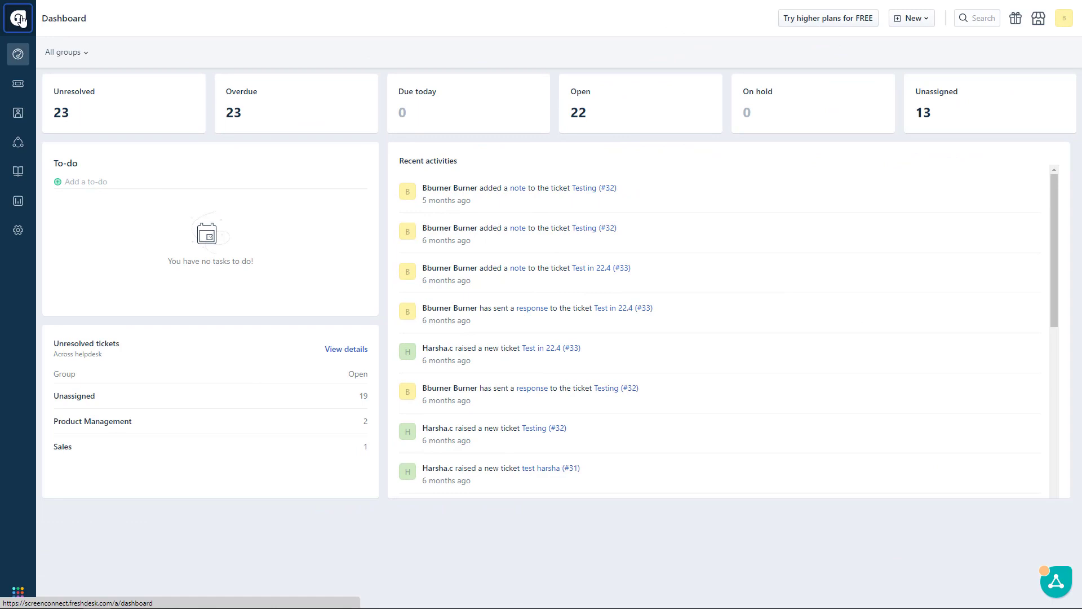
Copy the agent's API key from the Freshdesk profile settings
{"action": "left_click", "coordinate": [1064, 21]}
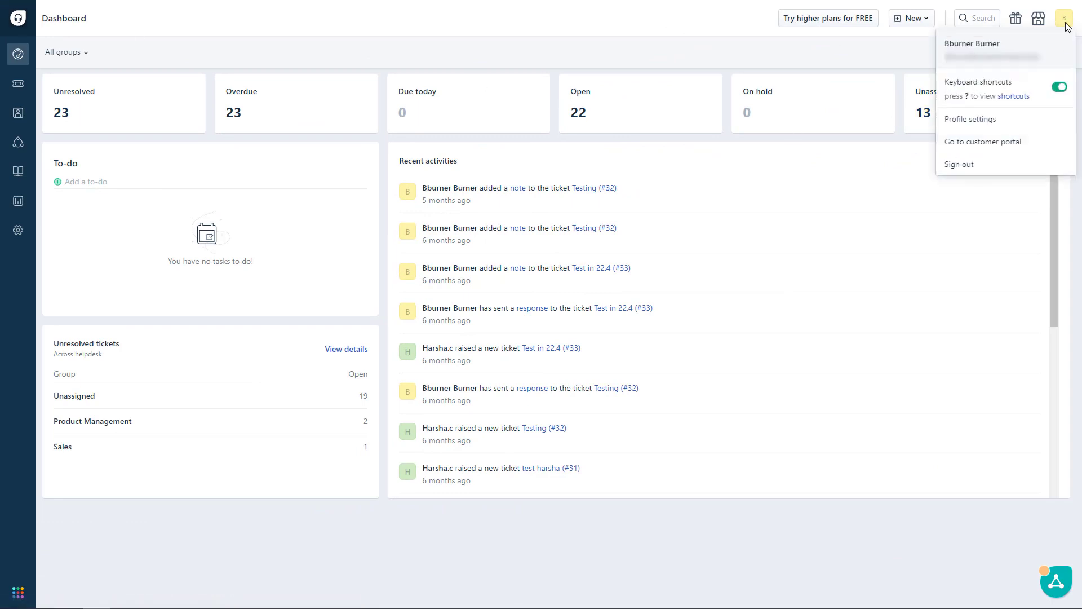
{"action": "left_click", "coordinate": [1003, 120]}
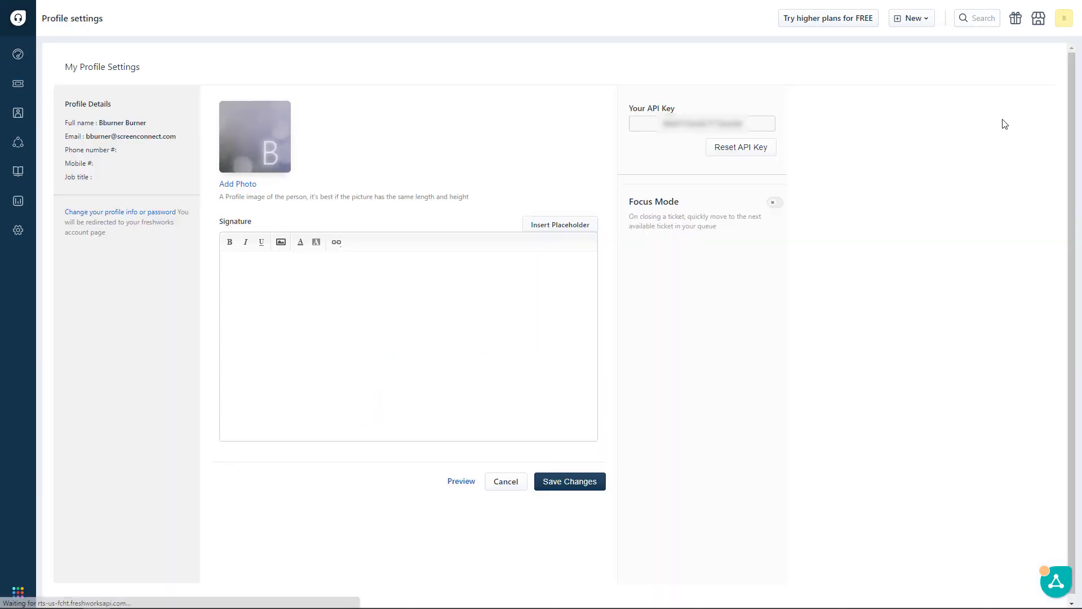
{"action": "double_click", "coordinate": [743, 132]}
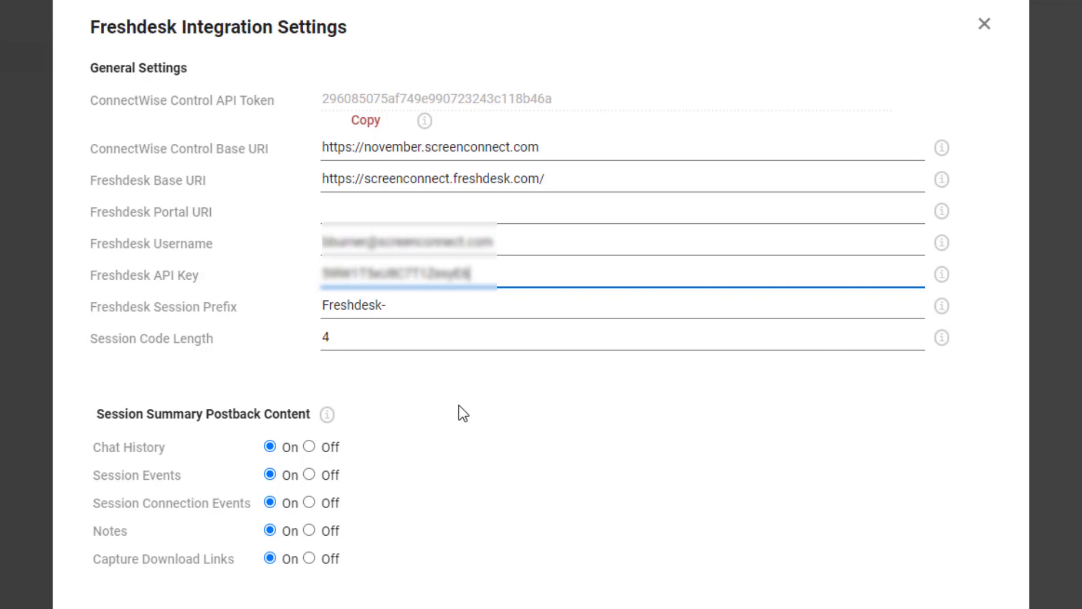
Enter the Freshdesk API key, copy Control's API token, and save the integration settings
{"action": "left_click", "coordinate": [459, 404]}
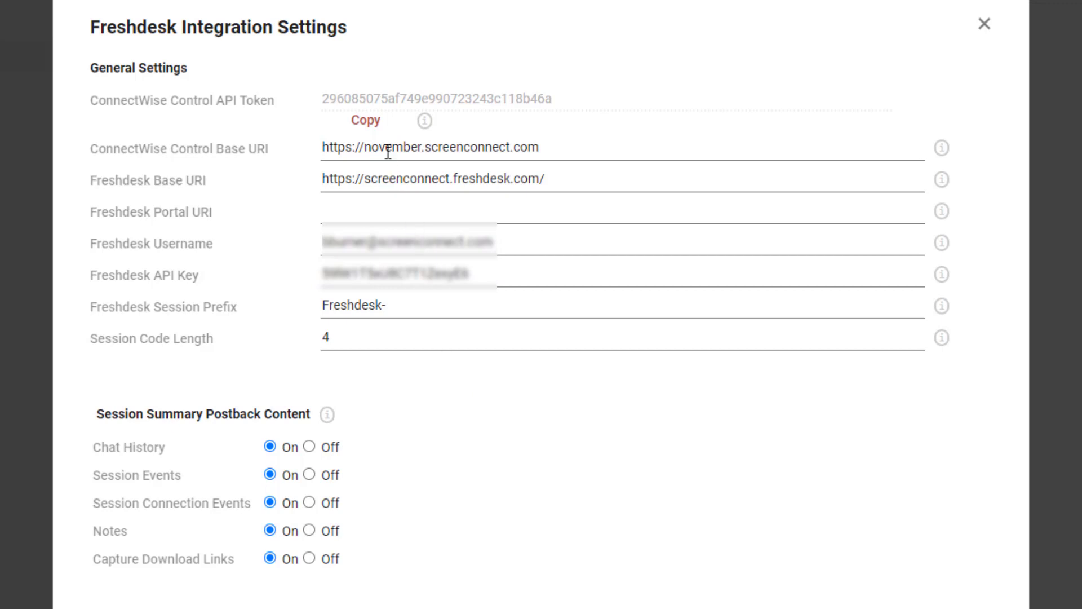
{"action": "left_click", "coordinate": [365, 121]}
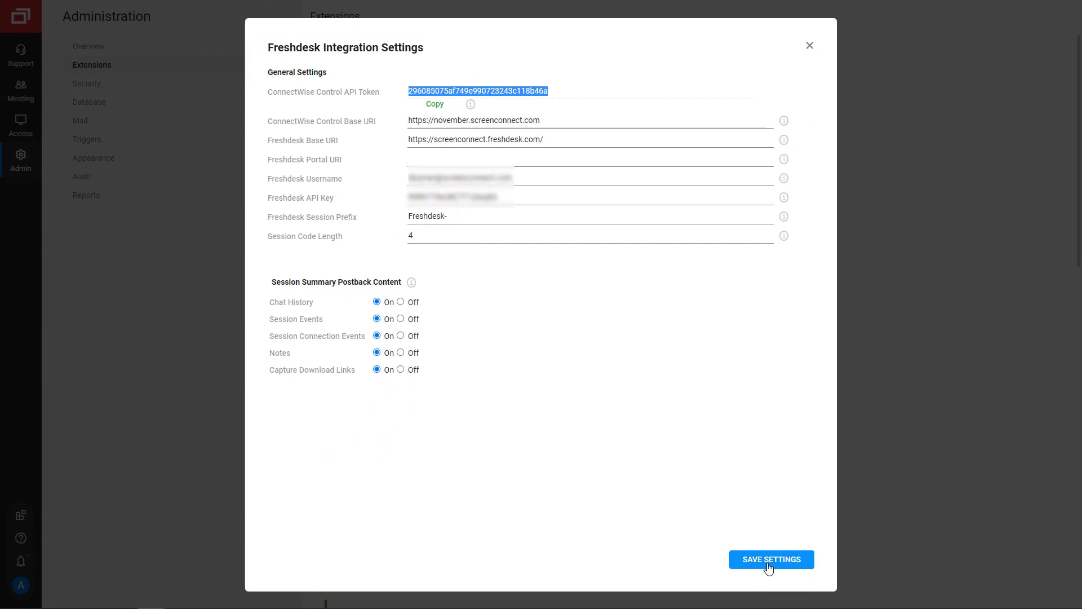
{"action": "left_click", "coordinate": [769, 560]}
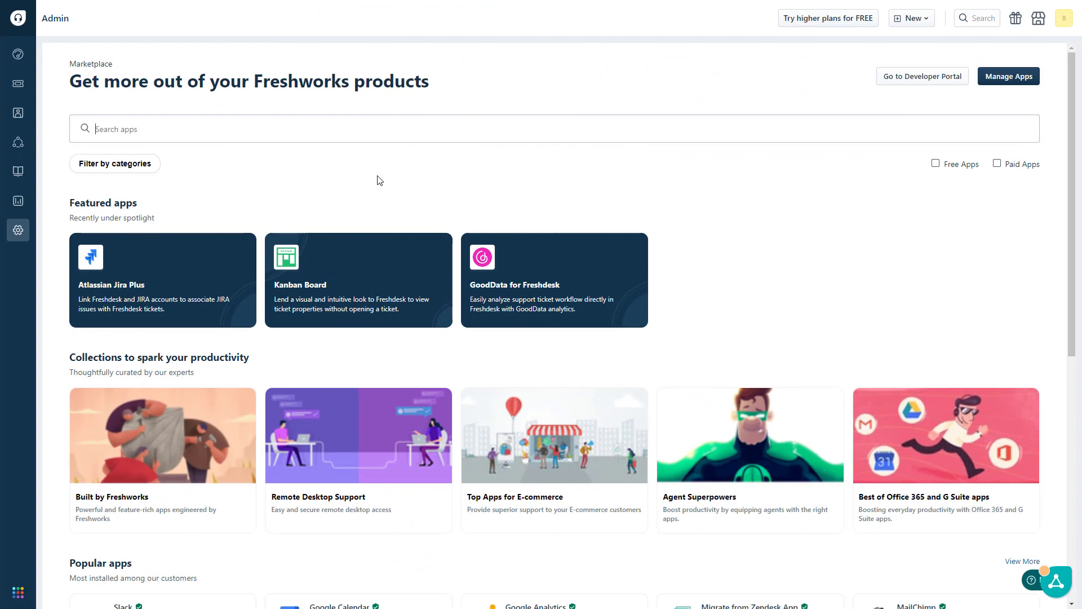
{"action": "type", "text": "control"}
Install ConnectWise Control Support with the november.screenconnect.com URL, the API token and Freshdesk white-label text
{"action": "left_click", "coordinate": [350, 172]}
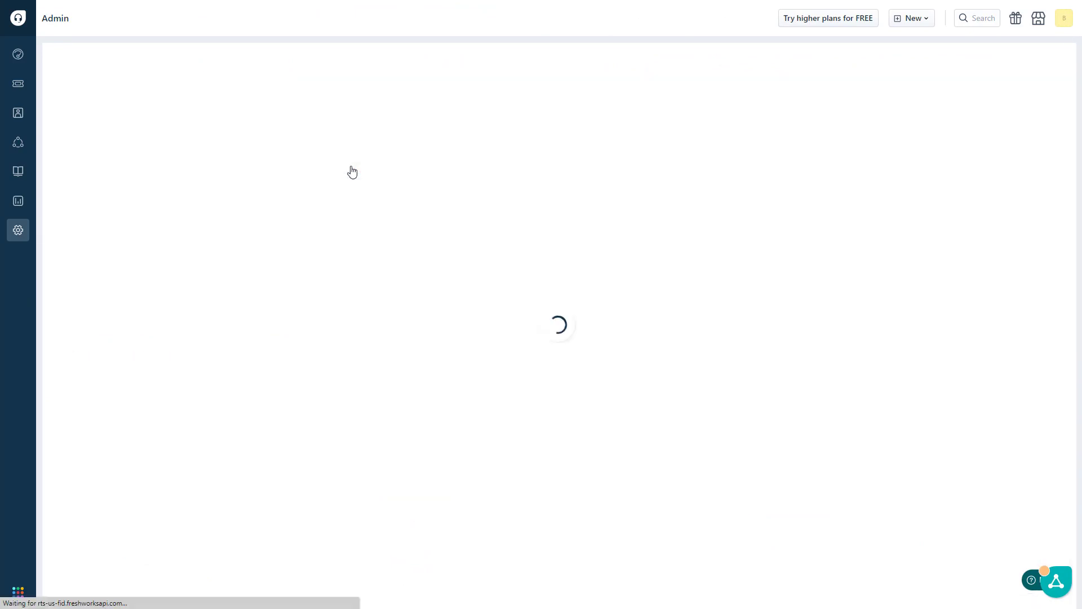
{"action": "left_click", "coordinate": [148, 216]}
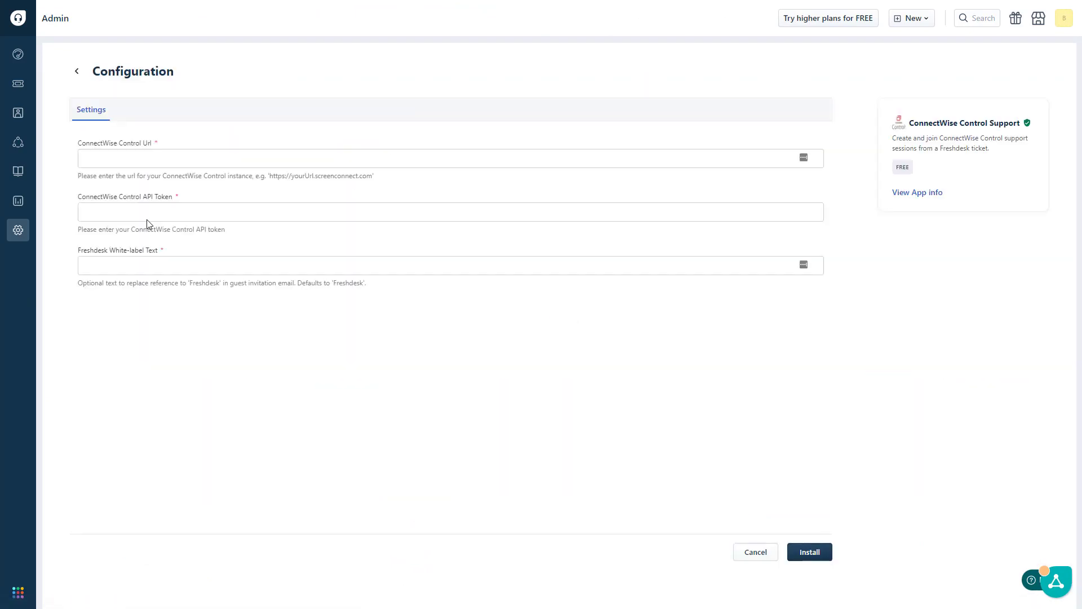
{"action": "left_click", "coordinate": [179, 159]}
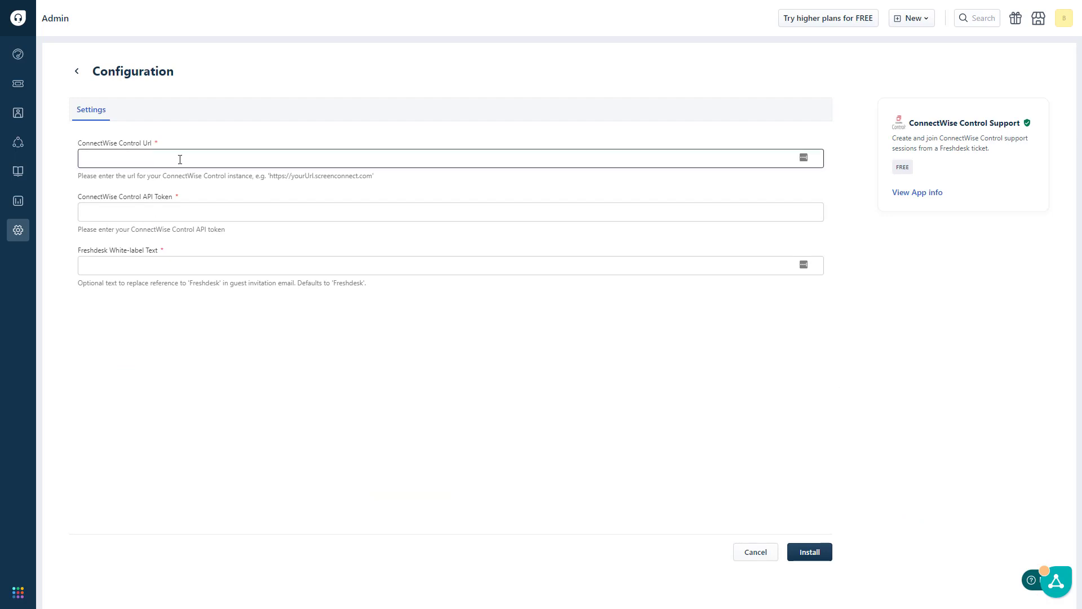
{"action": "type", "text": "https://november.screenconnect.com"}
{"action": "key", "text": "Tab"}
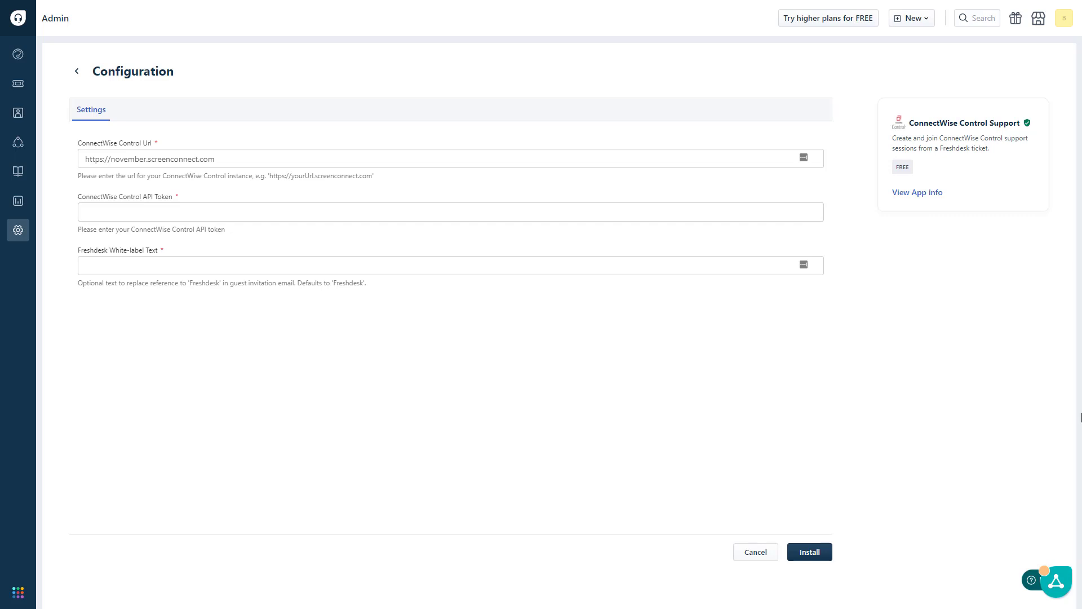
{"action": "key", "text": "ctrl+v"}
{"action": "left_click", "coordinate": [810, 560]}
{"action": "left_click", "coordinate": [822, 558]}
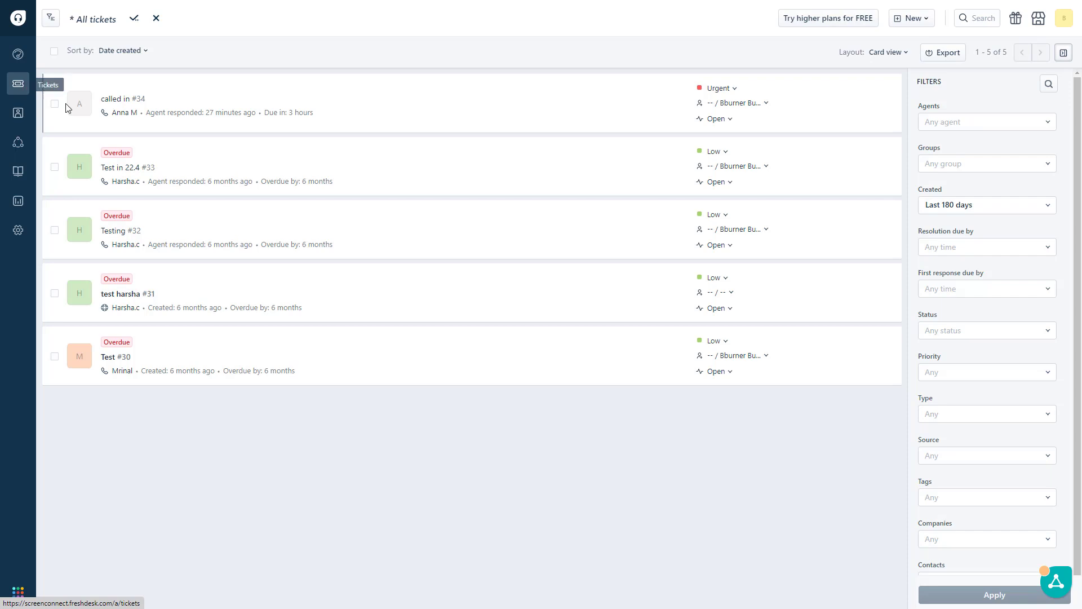
Open ticket #34 'called in' and expand its ConnectWise Control Support panel
{"action": "left_click", "coordinate": [112, 102]}
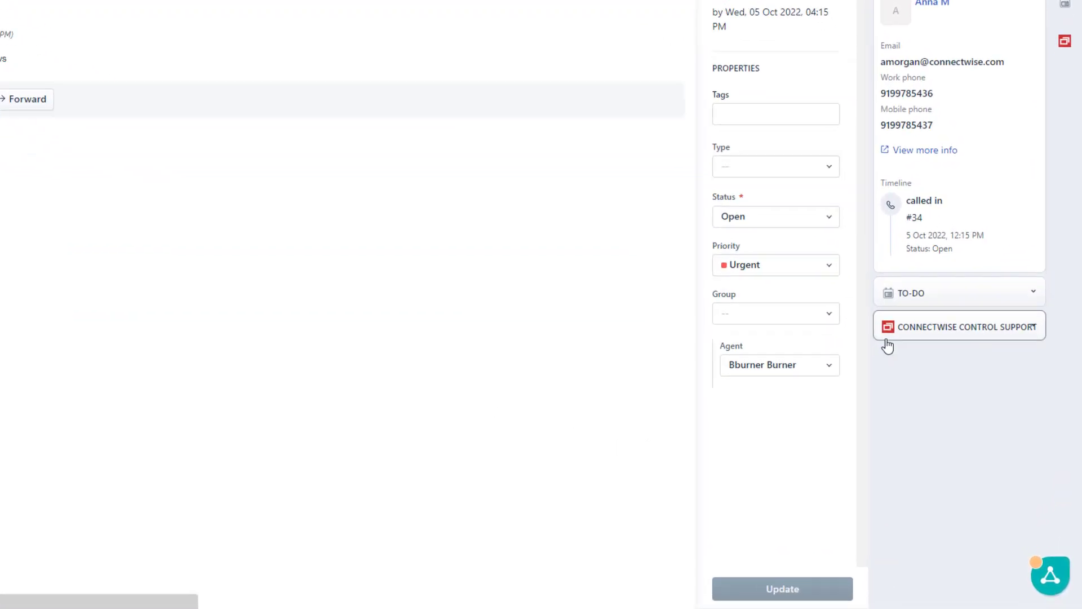
{"action": "left_click", "coordinate": [859, 281]}
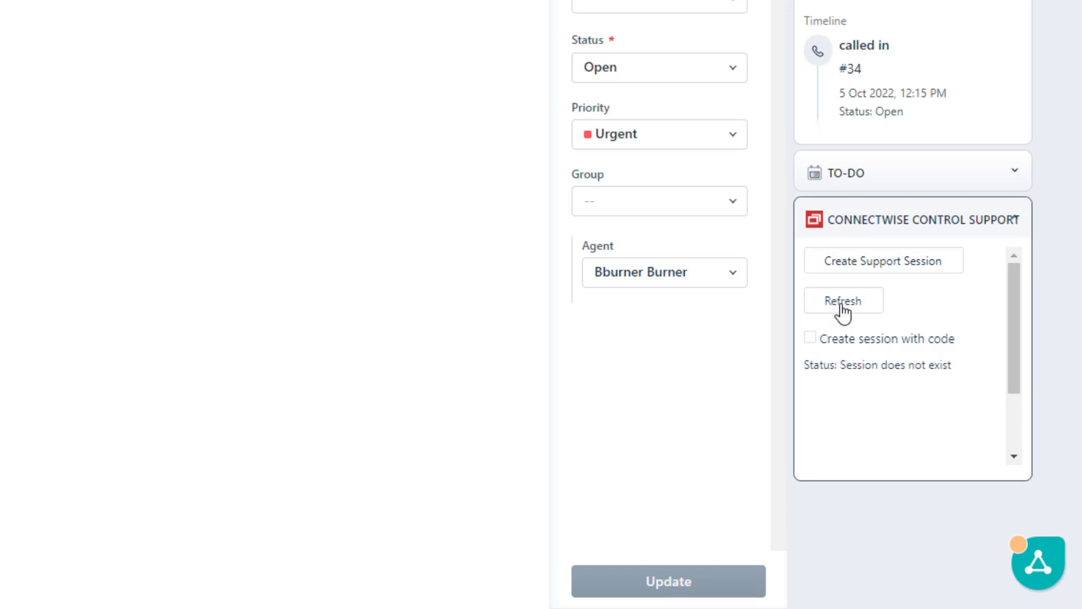
Create the ticket #34 session, copy the guest URL, draft the join reply, and refresh status
{"action": "left_click", "coordinate": [865, 269]}
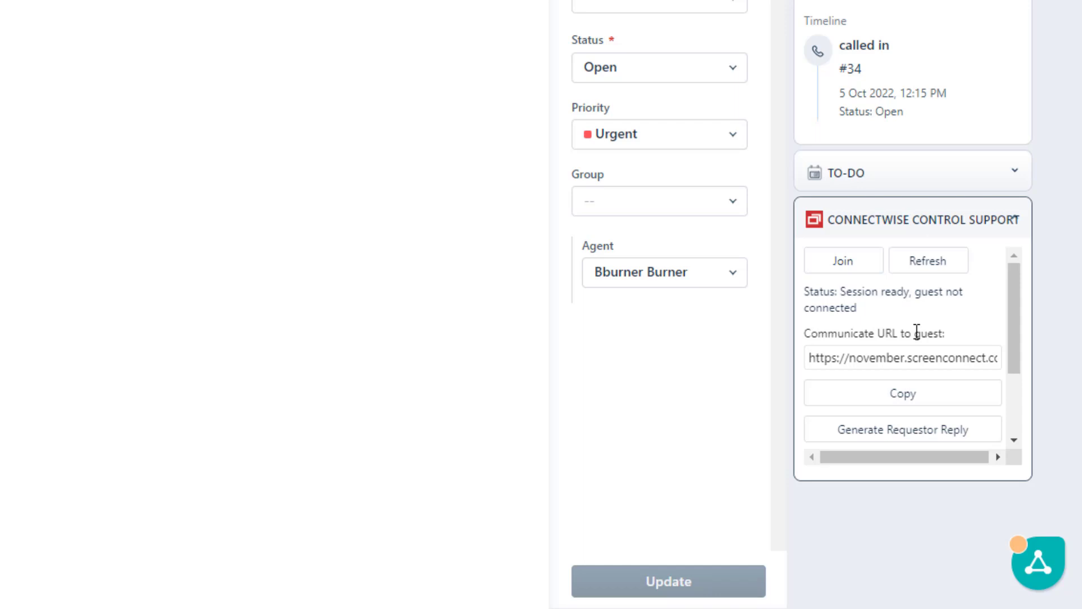
{"action": "scroll", "coordinate": [917, 333], "scroll_direction": "down", "scroll_amount": 1}
{"action": "left_click", "coordinate": [919, 300]}
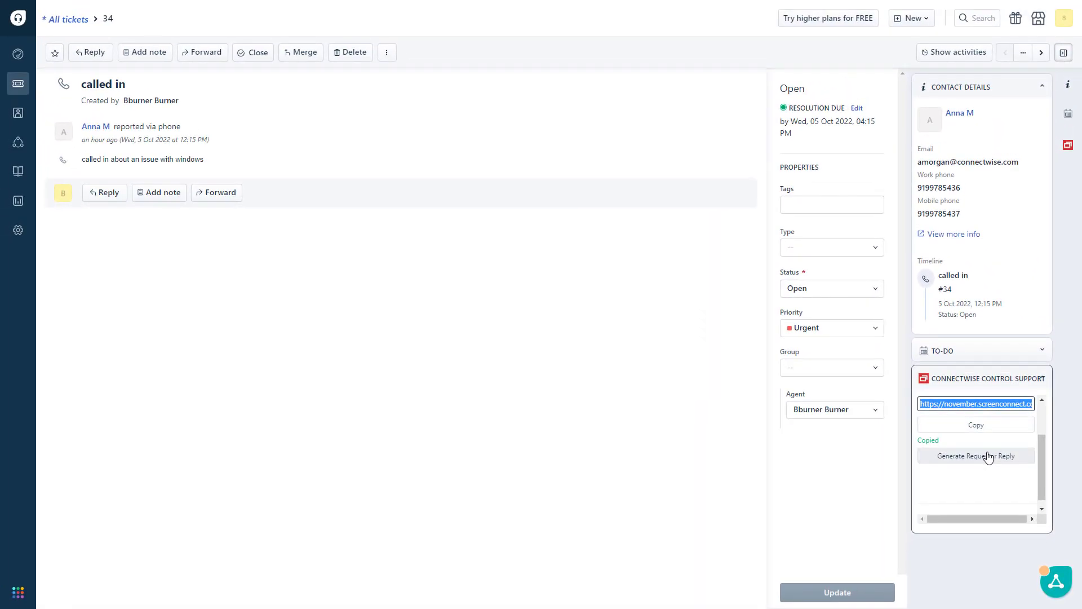
{"action": "left_click", "coordinate": [987, 457]}
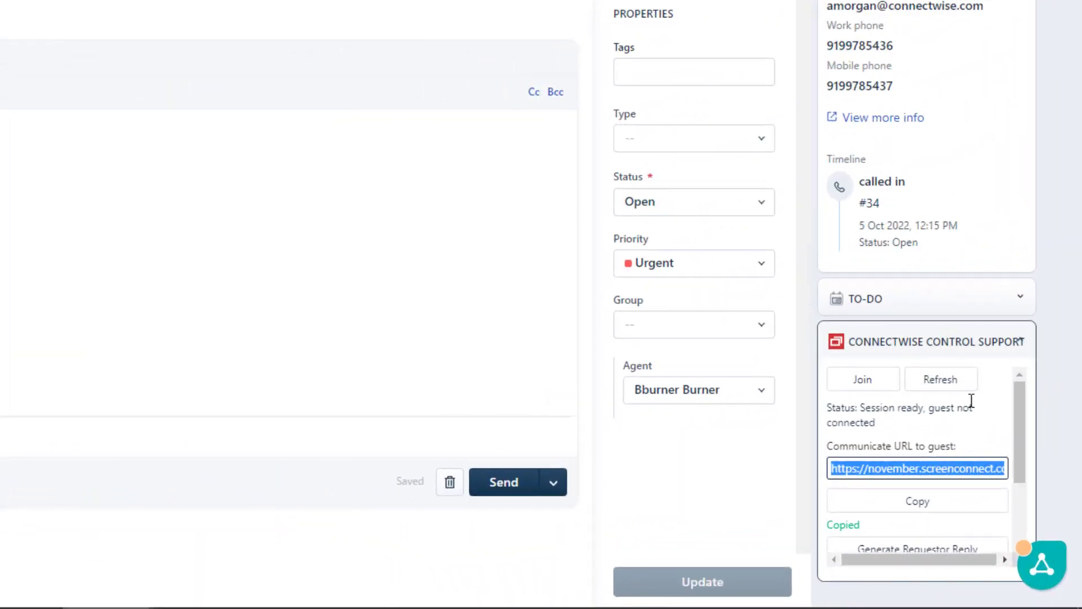
{"action": "left_click", "coordinate": [952, 379]}
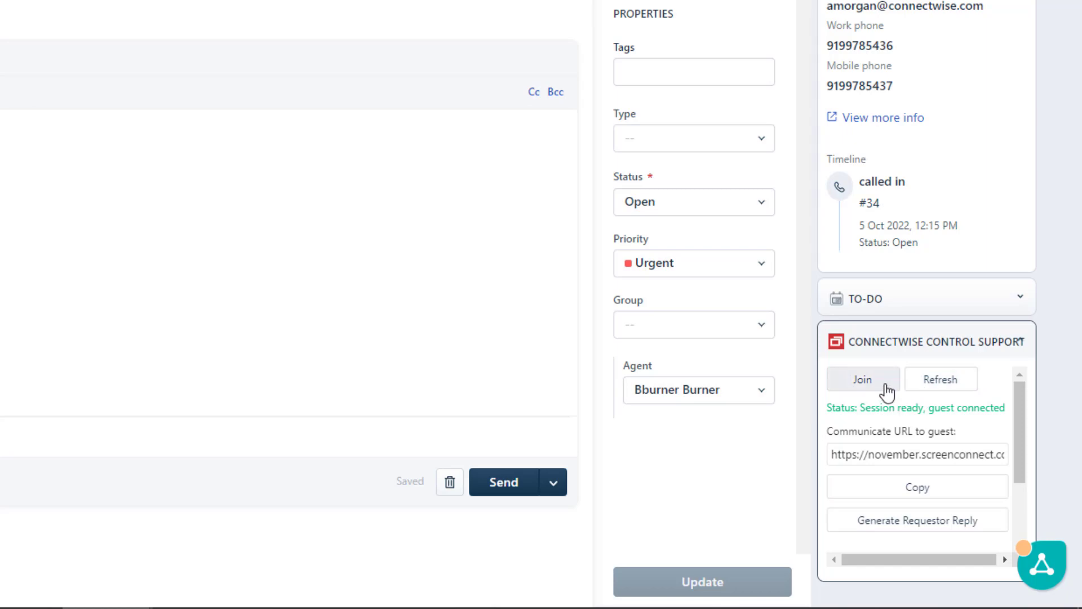
Join the Freshdesk-34 session as host, show the Essentials toolbar, then close the session window
{"action": "left_click", "coordinate": [863, 380]}
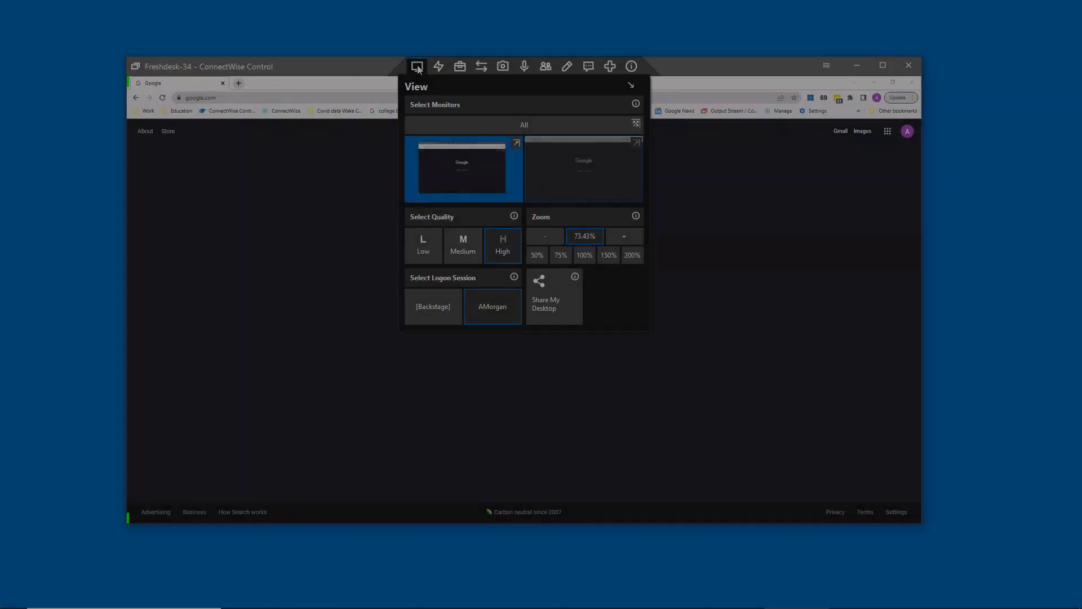
{"action": "left_click", "coordinate": [438, 66]}
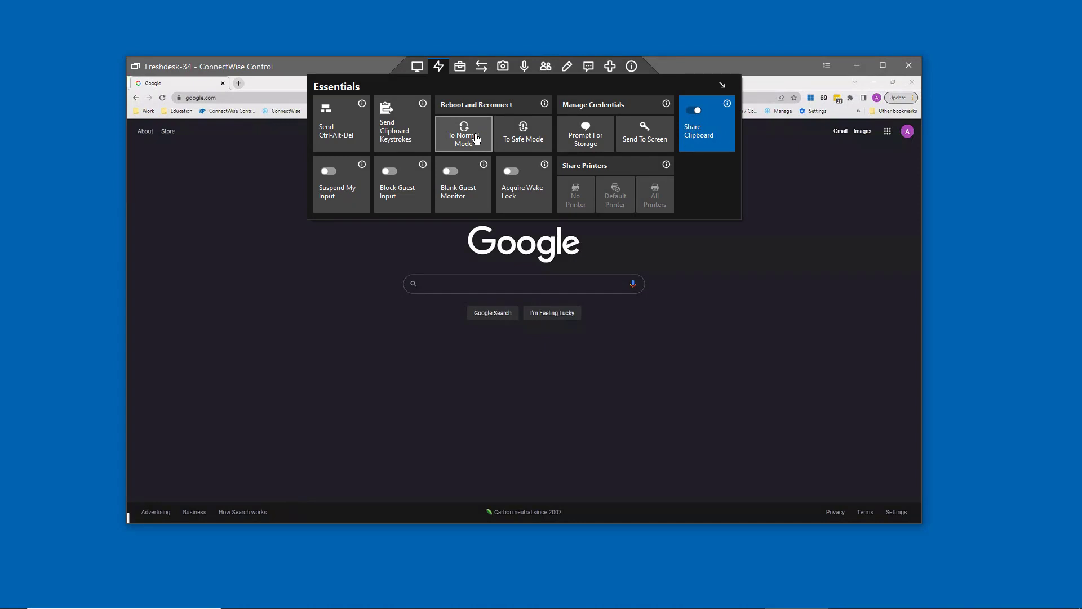
{"action": "left_click", "coordinate": [908, 72]}
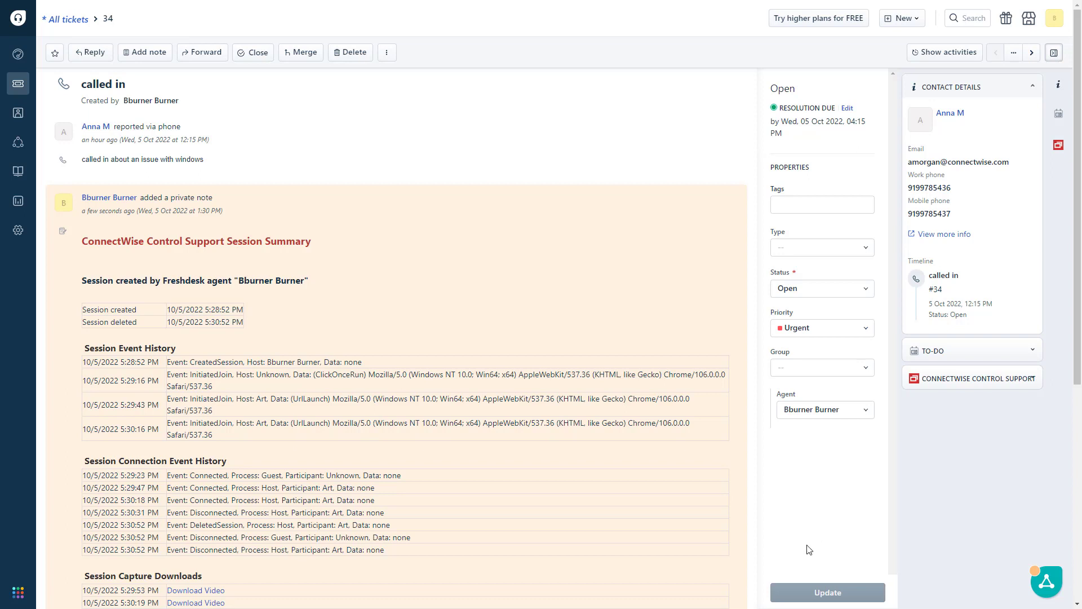
{"action": "scroll", "coordinate": [738, 542], "scroll_direction": "down", "scroll_amount": 2}
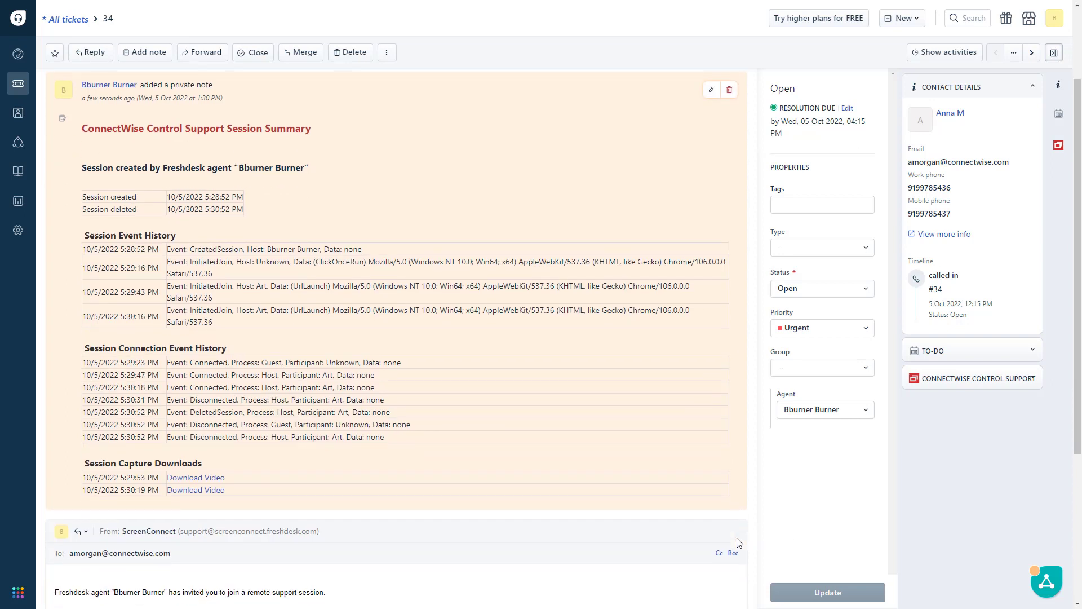